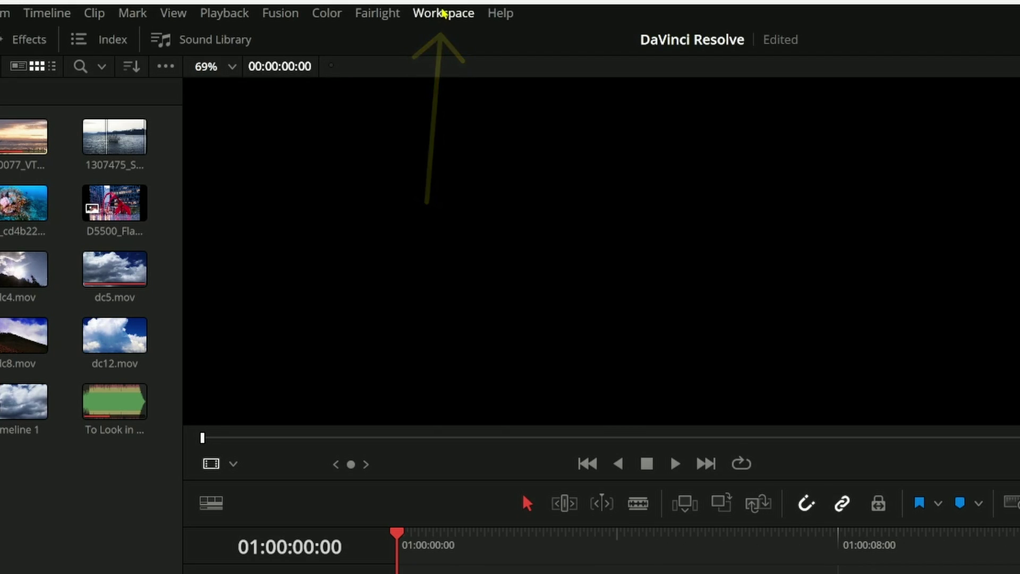
Reset the workspace to the default UI layout
click(441, 14)
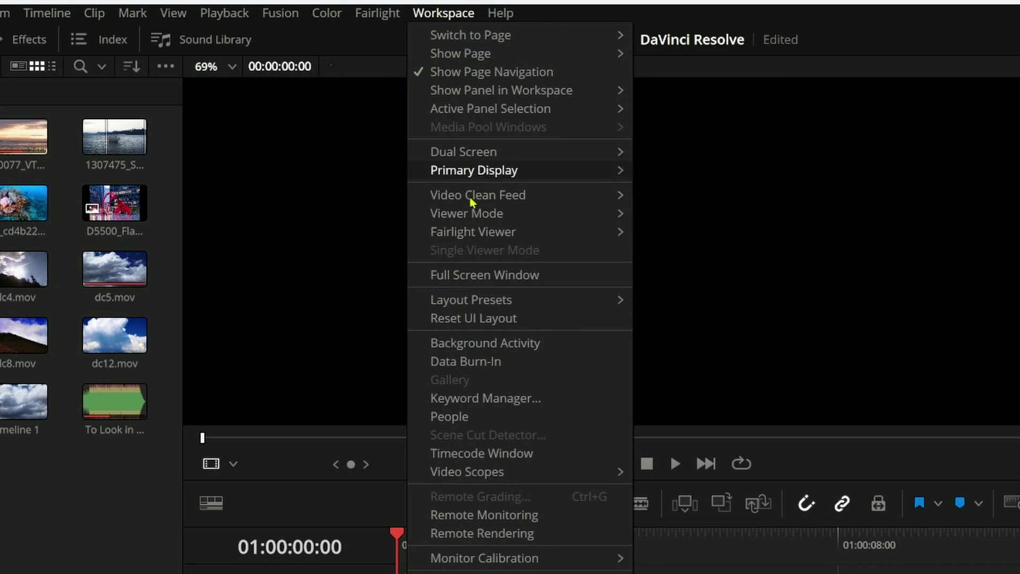
click(510, 319)
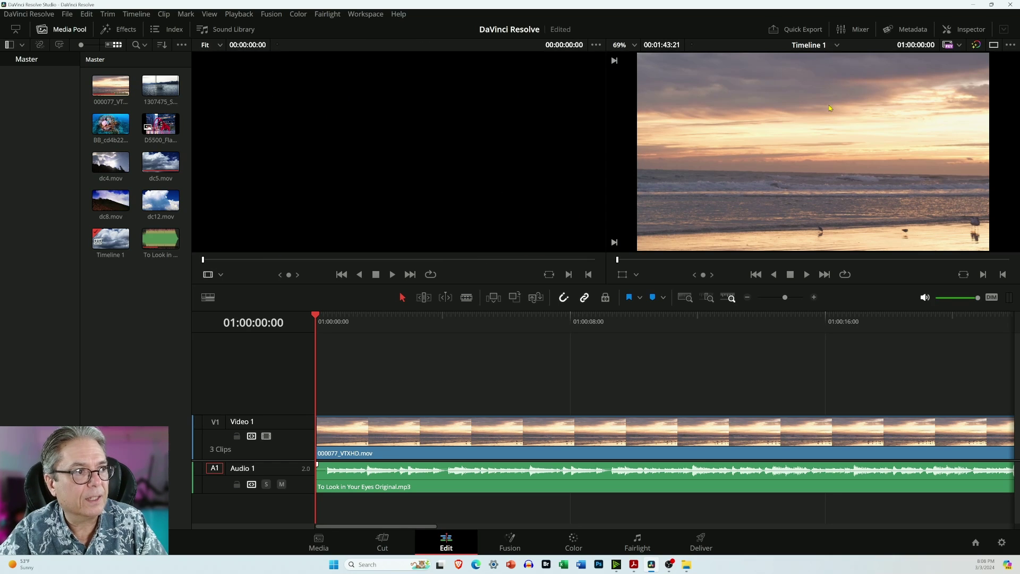
Show the Inspector and raise the divider between the Video 1 and Audio 1 tracks to leave more room below the audio
drag(906, 113, 960, 41)
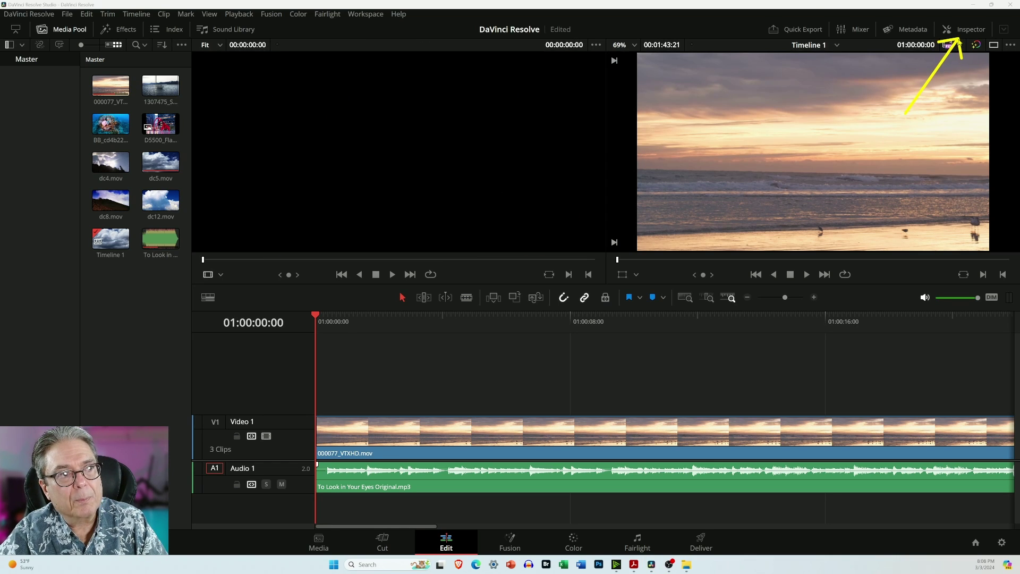
click(964, 29)
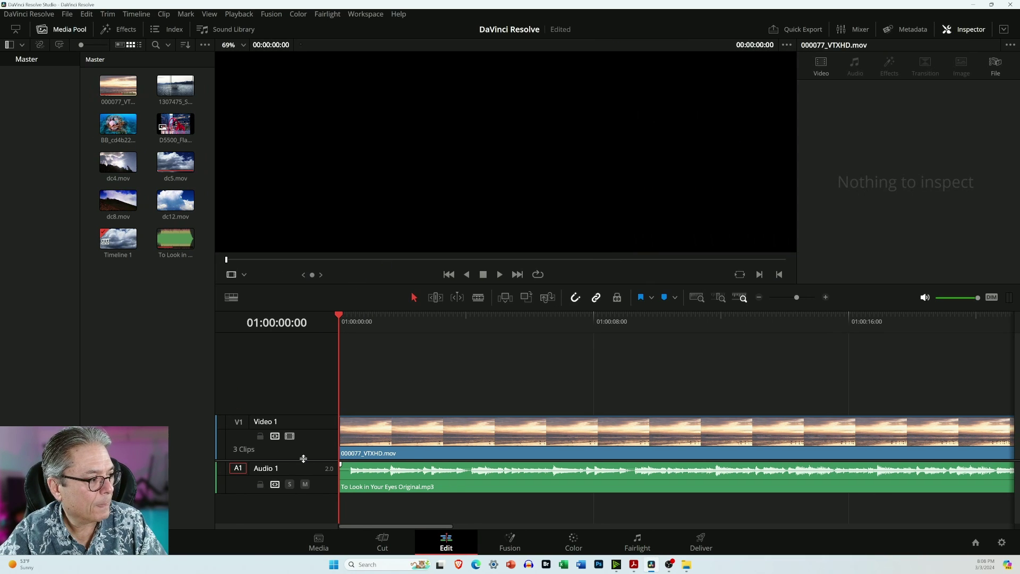
drag(304, 459, 309, 427)
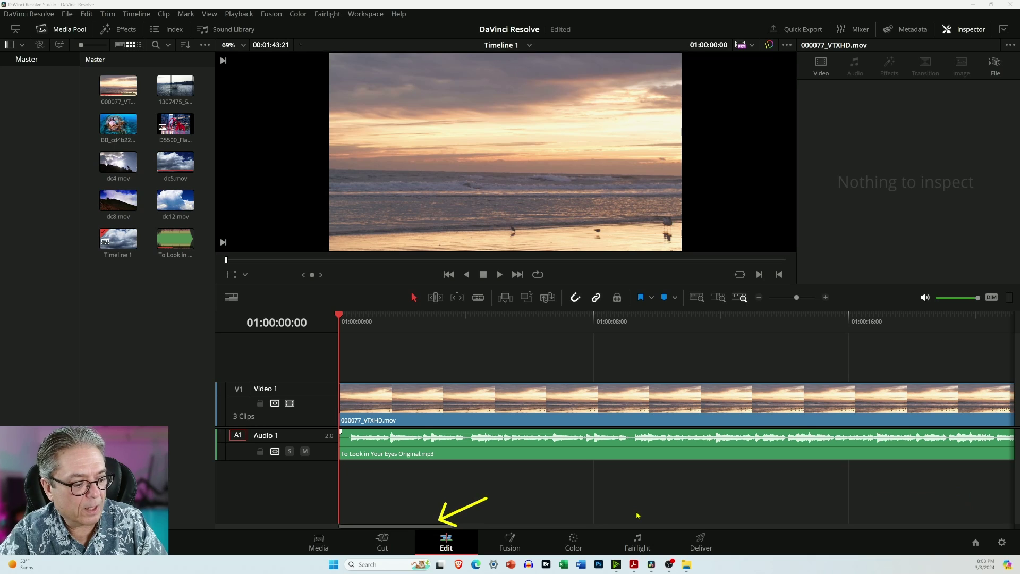
Place the playhead at 01:00:33:53 in the Flamingo clip and scroll the timeline between that clip and dc5.mov
drag(436, 526, 818, 514)
click(647, 326)
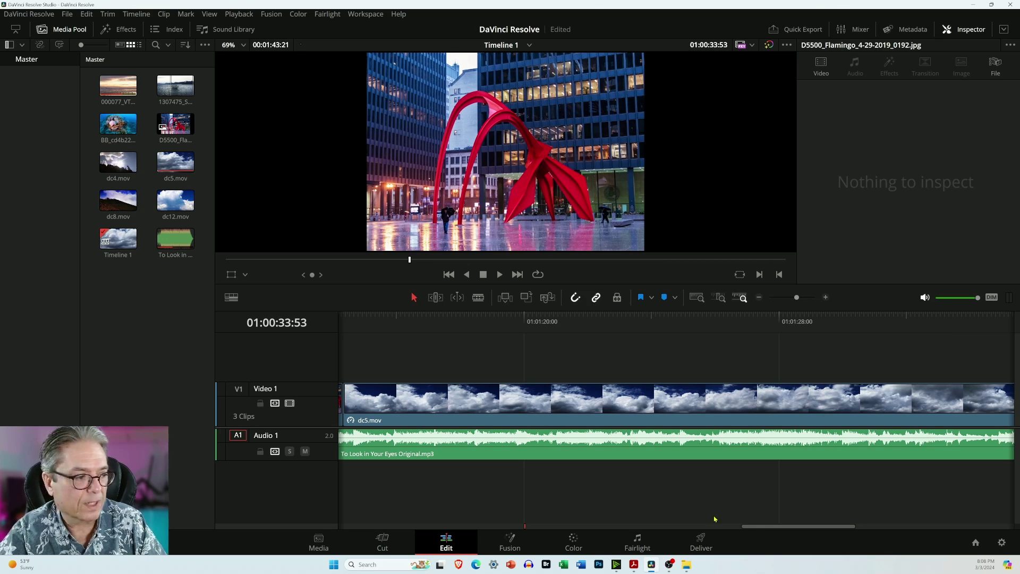
drag(759, 526, 651, 526)
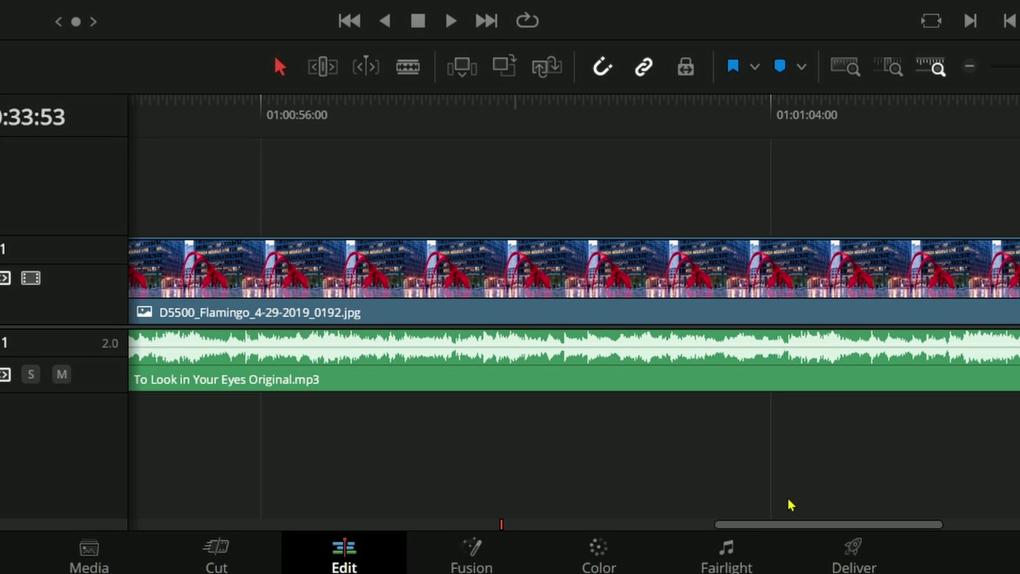
drag(799, 525, 941, 501)
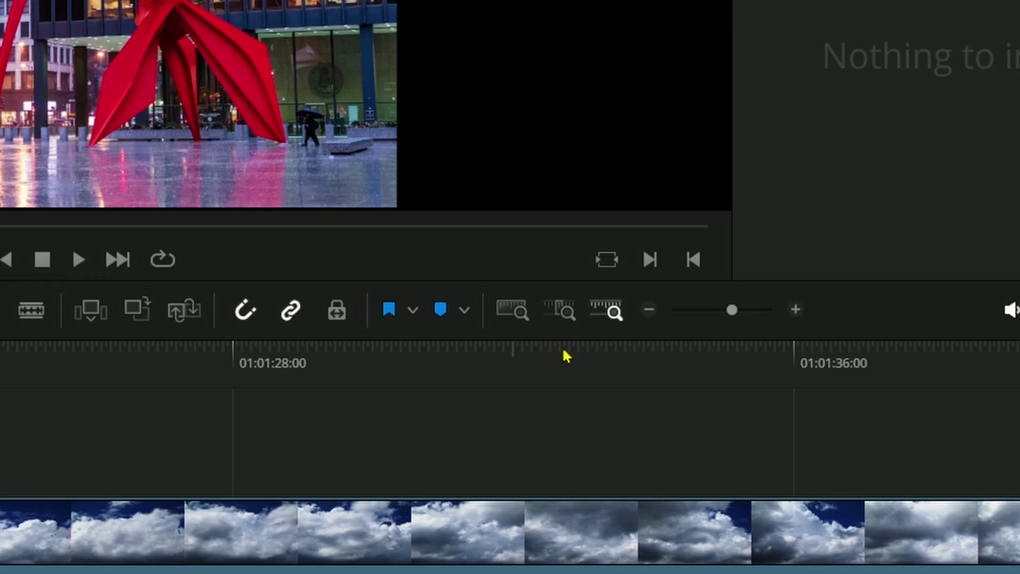
Switch the timeline between Detail Zoom, Custom Zoom and Full Extent Zoom, adjusting the custom zoom level around the playhead
click(565, 312)
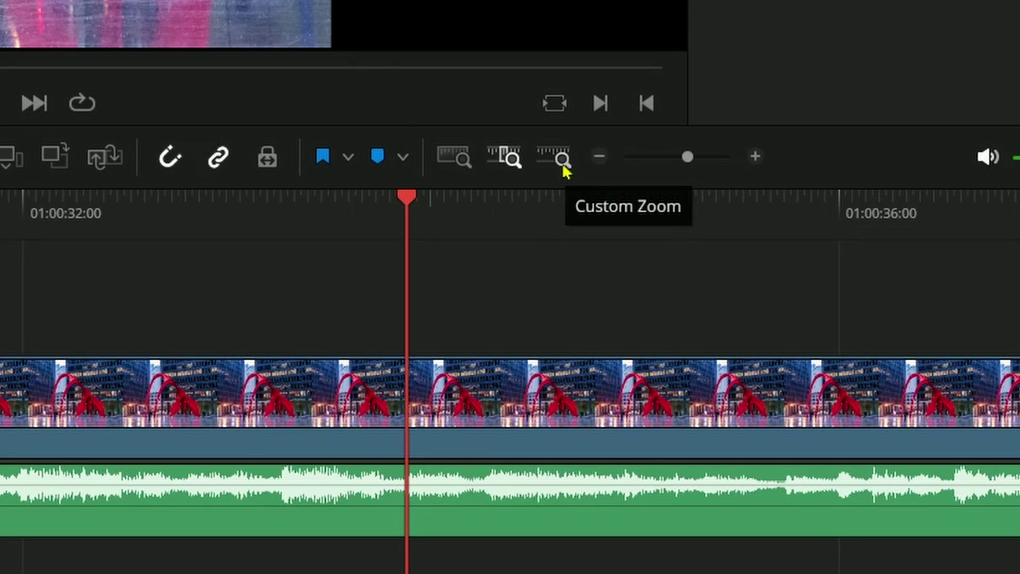
click(564, 165)
mouse_move(685, 165)
mouse_down()
mouse_move(694, 161)
mouse_move(670, 163)
mouse_move(708, 165)
mouse_move(690, 165)
mouse_up()
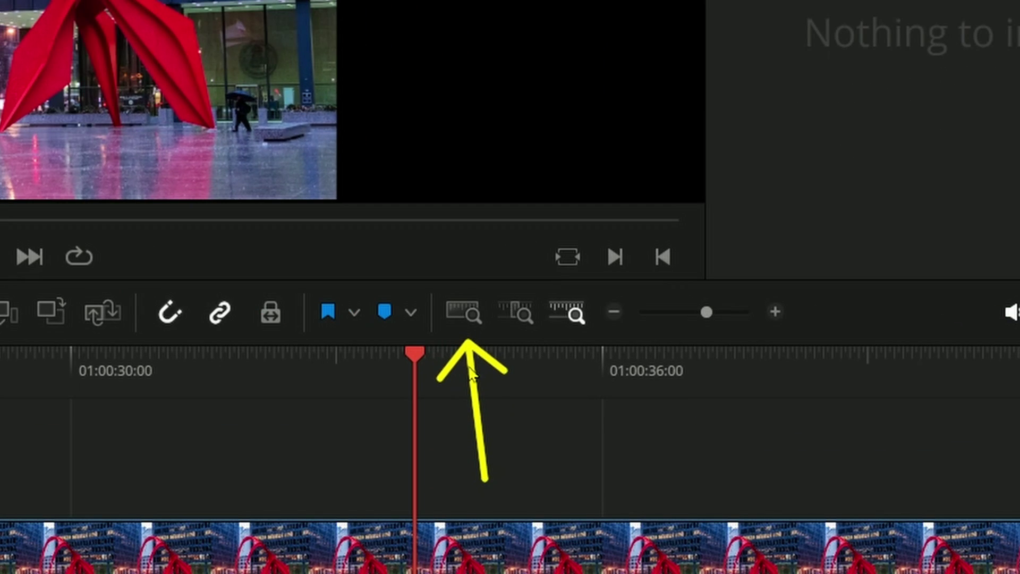
click(464, 313)
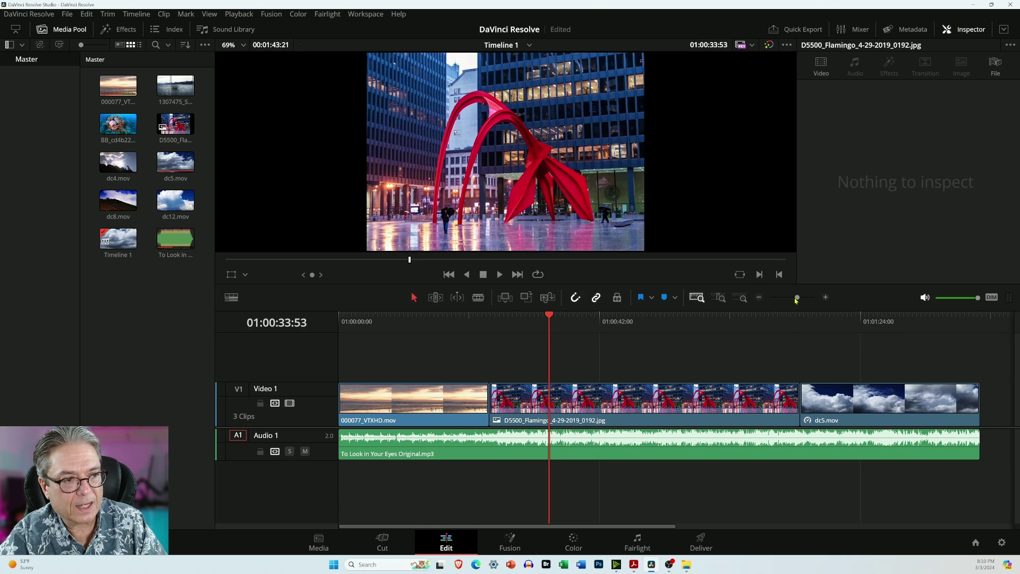
mouse_move(796, 301)
mouse_down()
mouse_move(804, 299)
mouse_move(786, 300)
mouse_move(806, 299)
mouse_move(797, 302)
mouse_up()
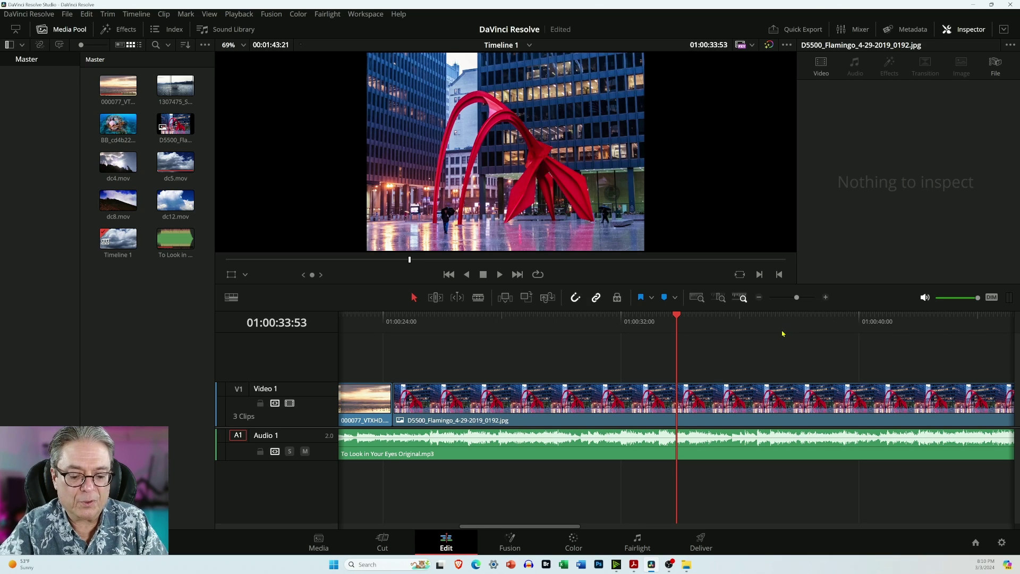
Zoom the timeline in, out and back in by increments, centred on the playhead
key(ctrl+equal)
key(ctrl+equal)
key(ctrl+equal)
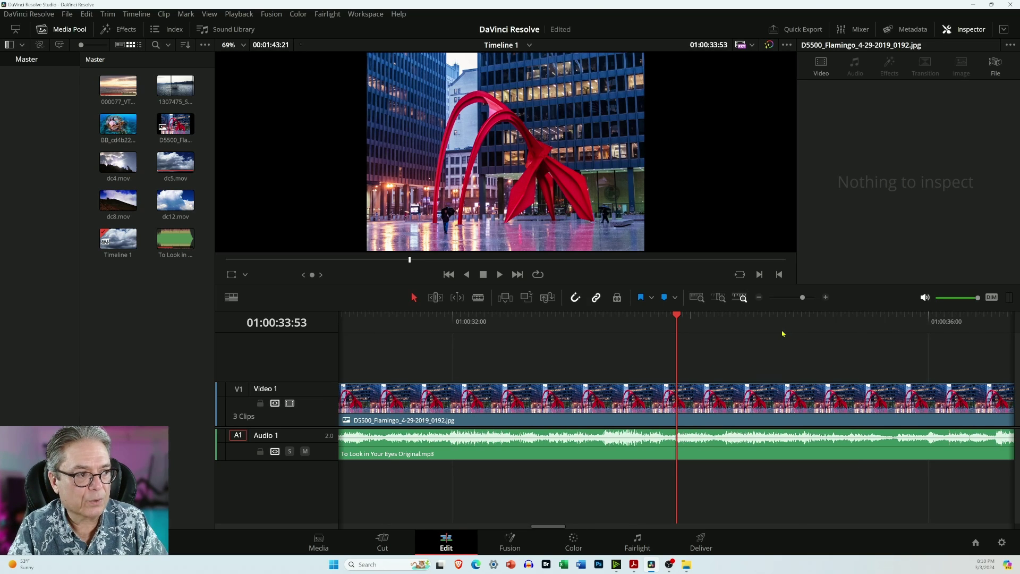
key(ctrl+minus)
key(ctrl+minus)
key(ctrl+minus)
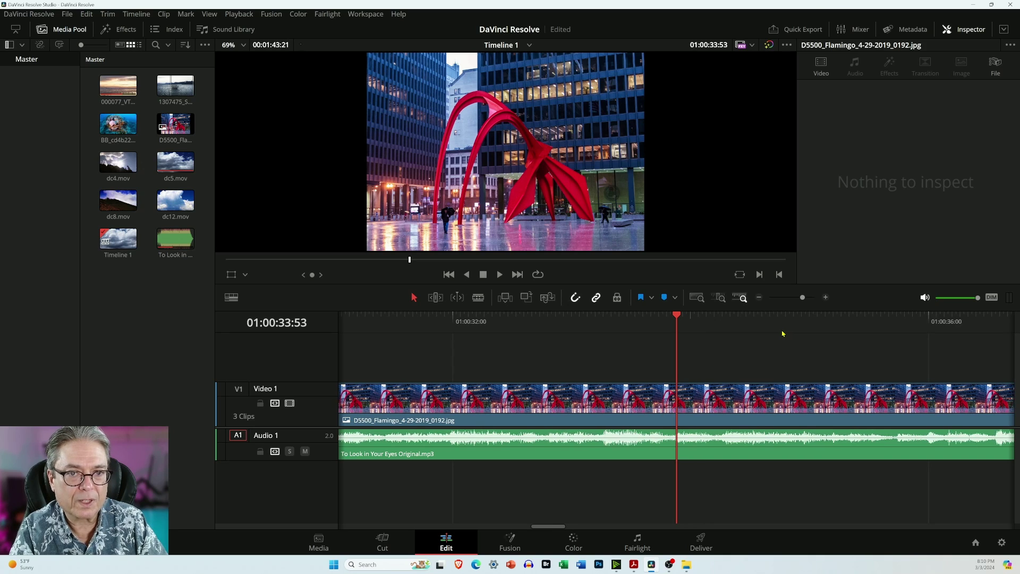
key(ctrl+minus)
key(ctrl+minus)
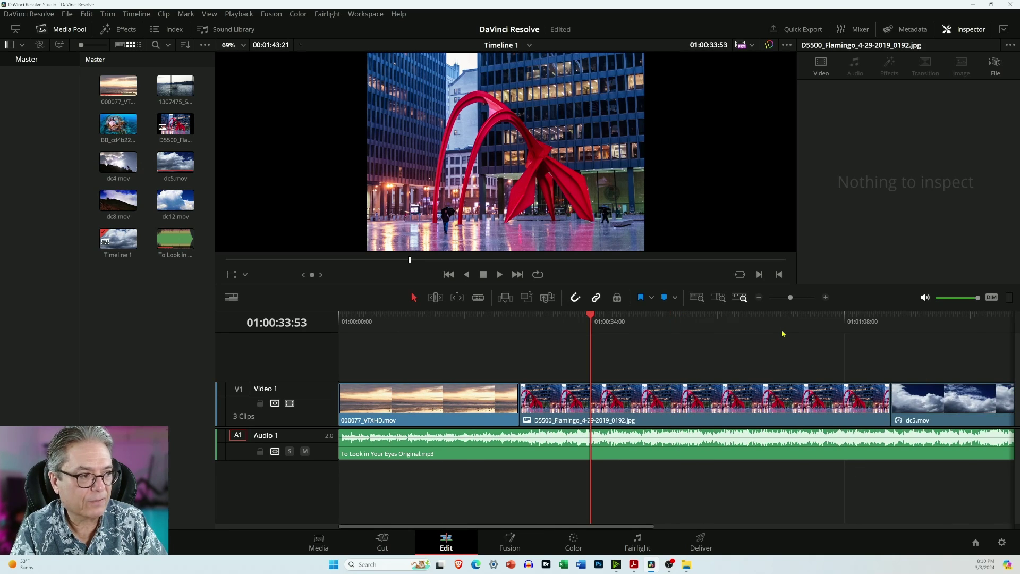
key(ctrl+equal)
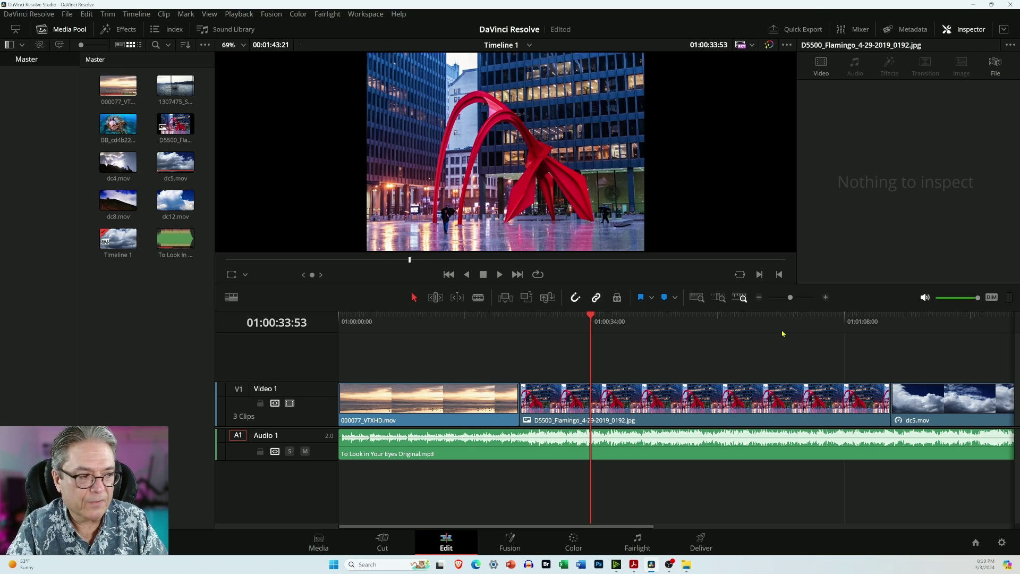
key(ctrl+equal)
key(ctrl+equal)
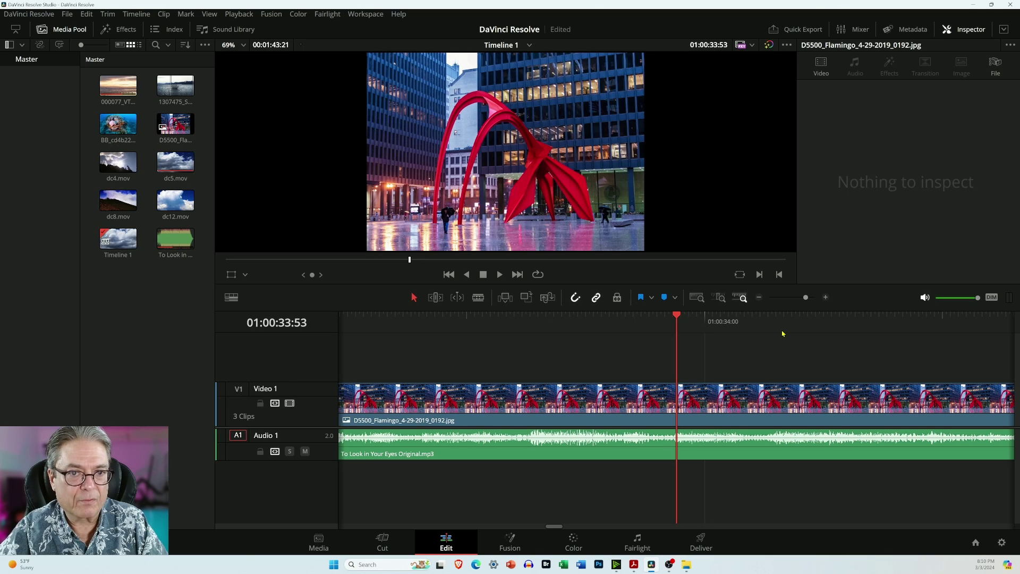
Fit the whole timeline in view, and zoom in on the playhead until single frames can be told apart
click(697, 299)
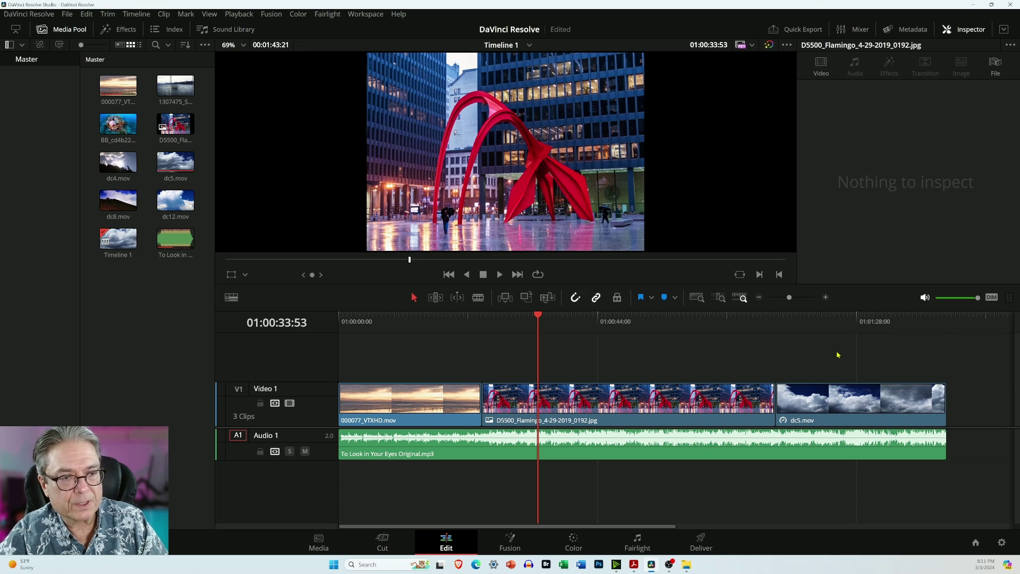
scroll(838, 355, up, 5)
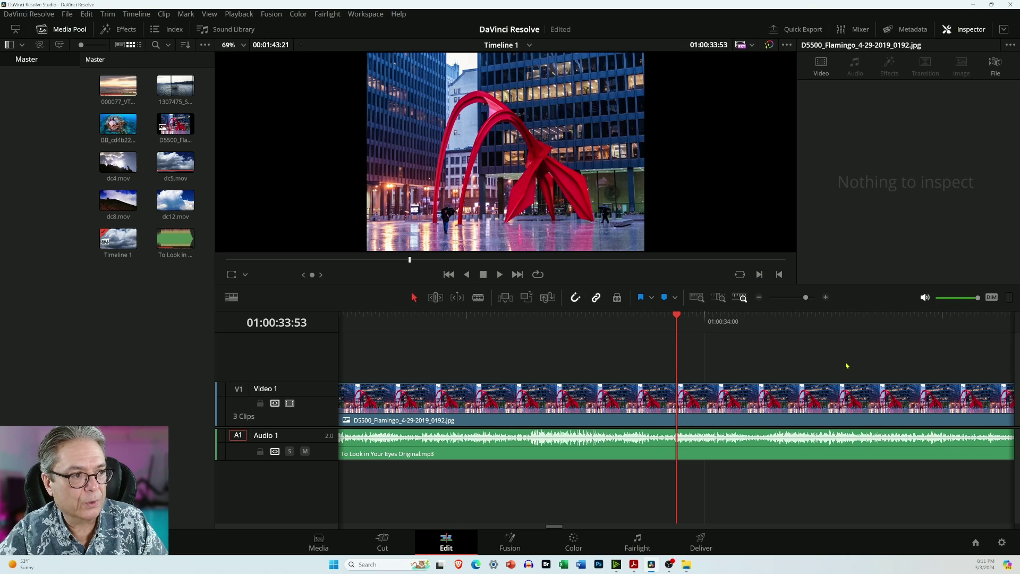
scroll(831, 329, up, 2)
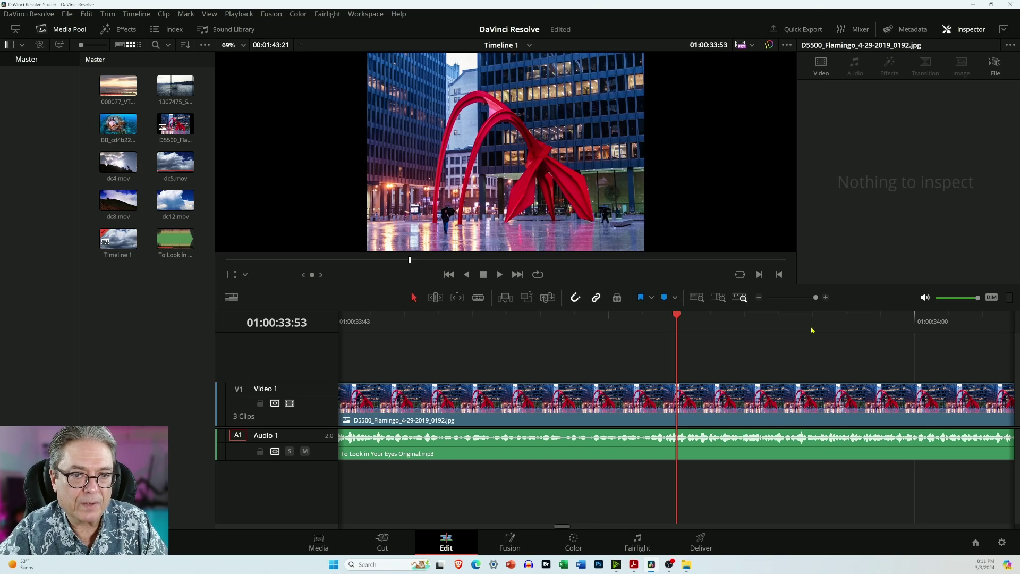
Move the playhead back frame by frame to 01:00:33:45
key(Left)
key(Left)
key(Left)
key(Left)
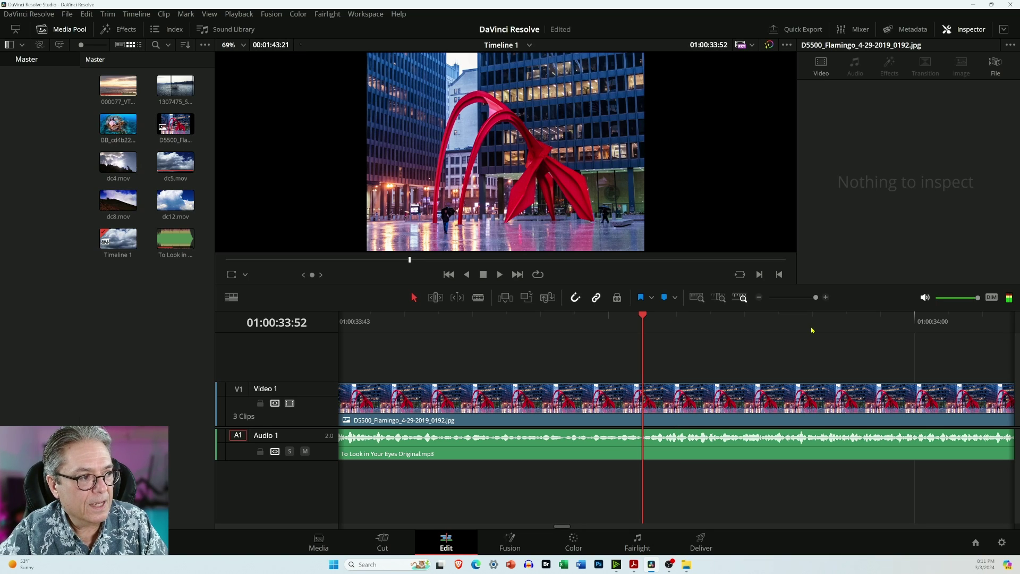
key(Left)
key(Left)
key(Left)
key(Left)
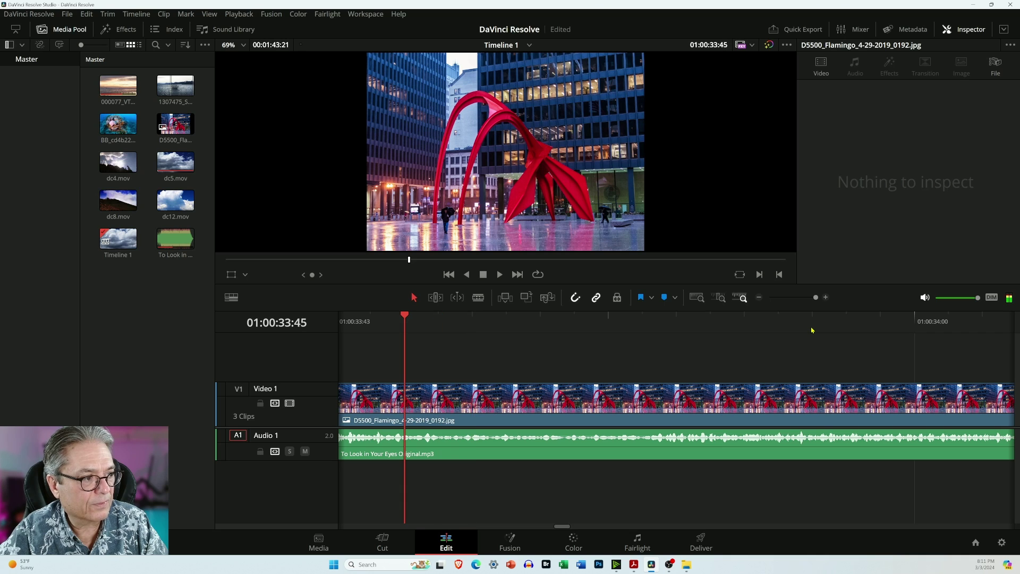
Move the playhead forward frame by frame to 01:00:33:56
key(Right)
key(Right)
key(Right)
key(Right)
key(Right)
key(Right)
key(Right)
key(Right)
key(Right)
key(Right)
key(Right)
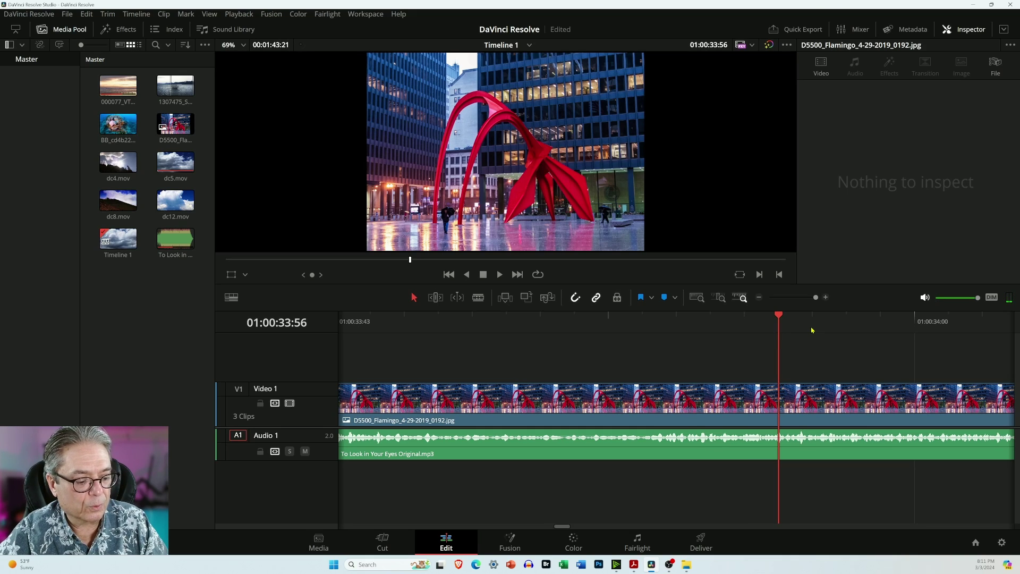
Toggle the timeline to the full-extent view and back to the previous zoom level
key(shift+z)
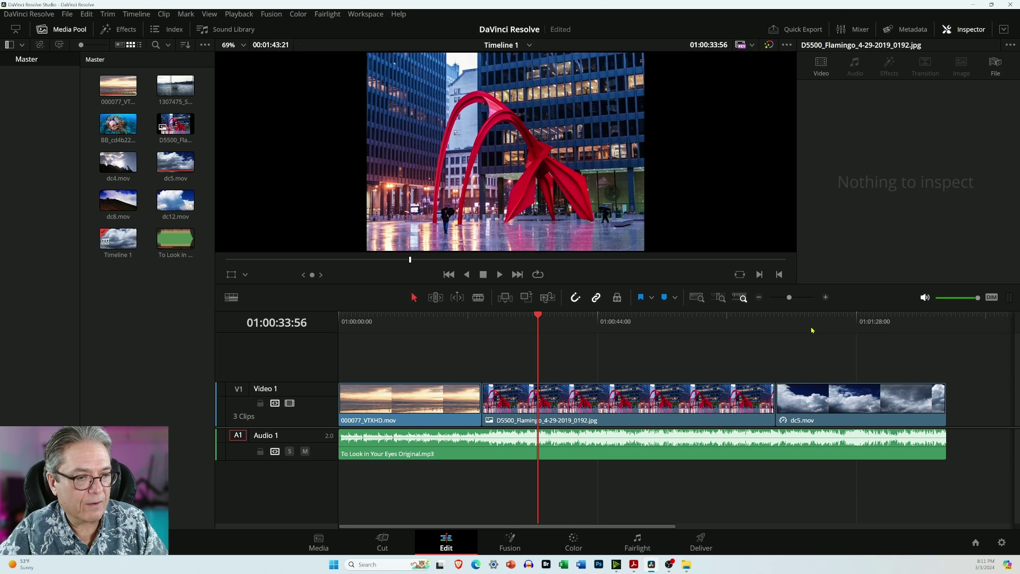
key(shift+z)
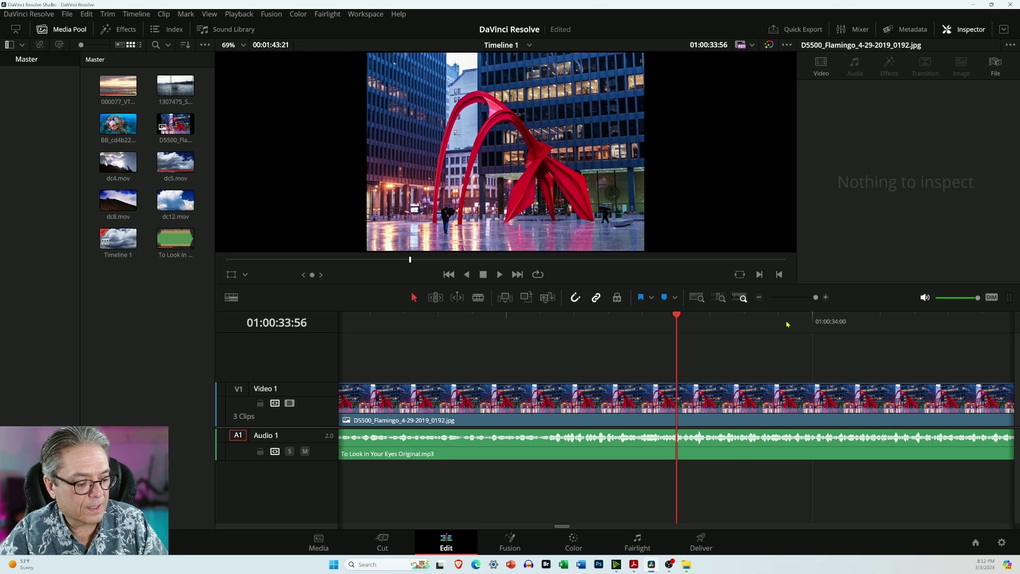
key(ctrl+2)
drag(314, 382, 287, 338)
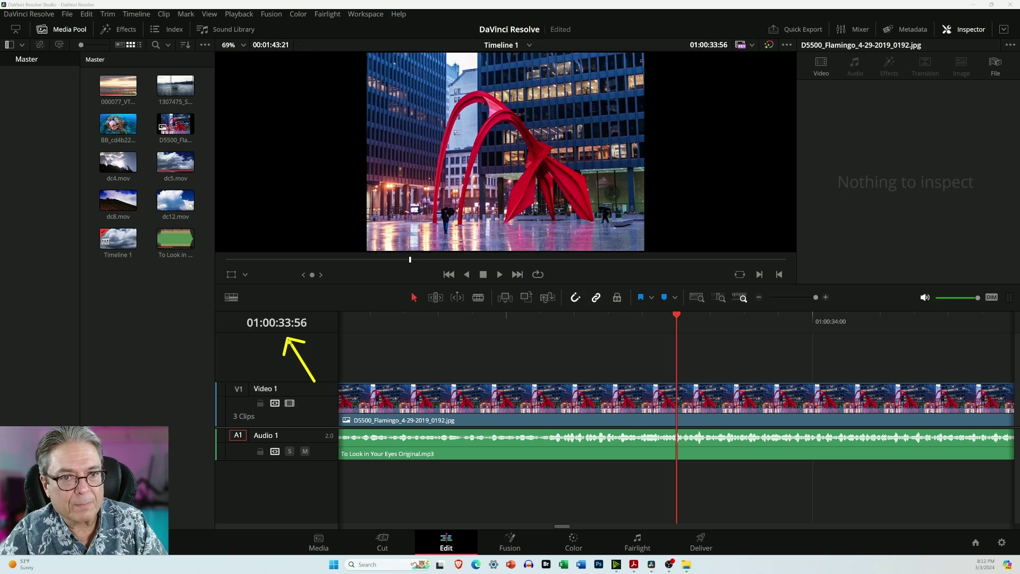